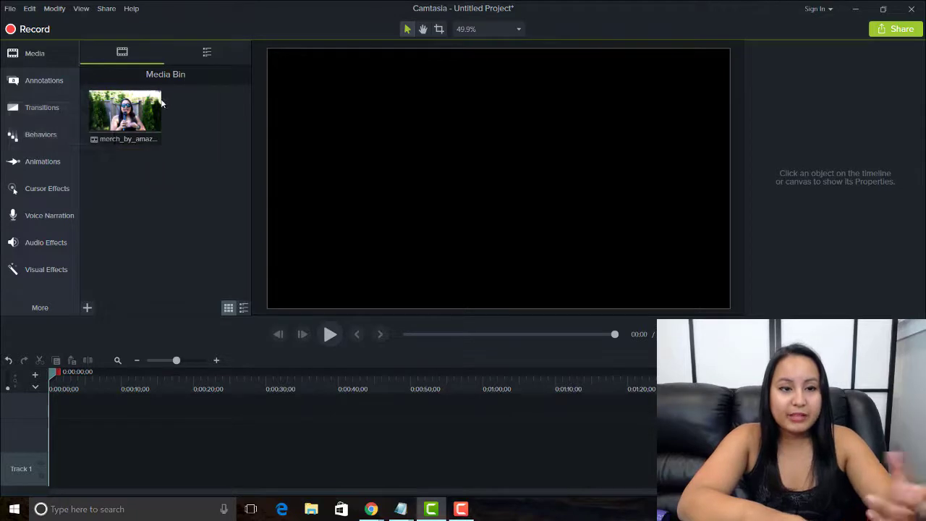
Place the merch_by_amazon clip on the timeline, set the playhead near 0:10, and view the Visual Effects list
mouse_move(145, 103)
left_mouse_down()
mouse_move(68, 443)
mouse_move(53, 441)
left_mouse_up()
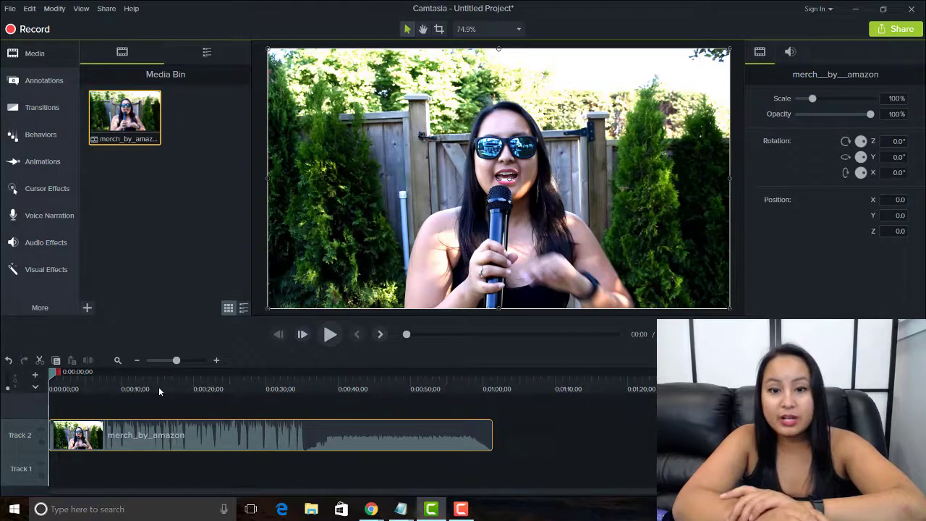
left_click(128, 389)
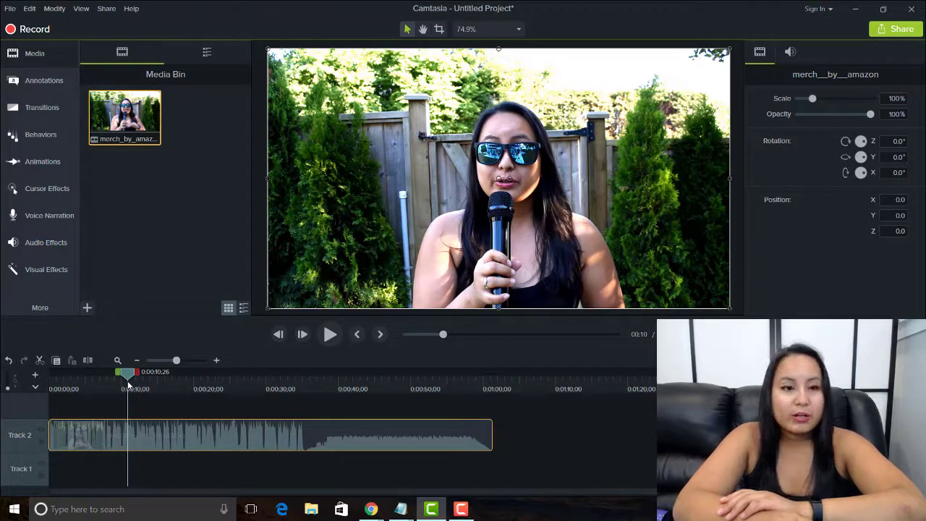
left_click(54, 8)
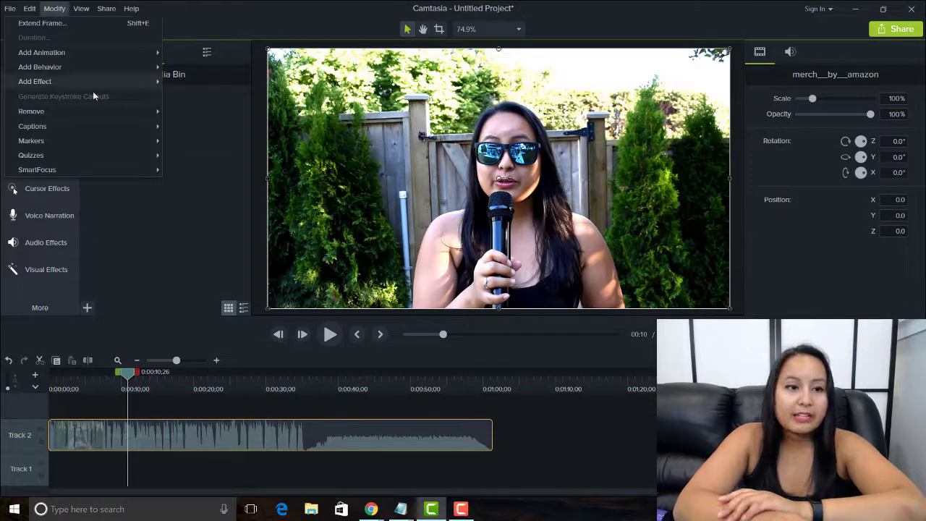
mouse_move(35, 81)
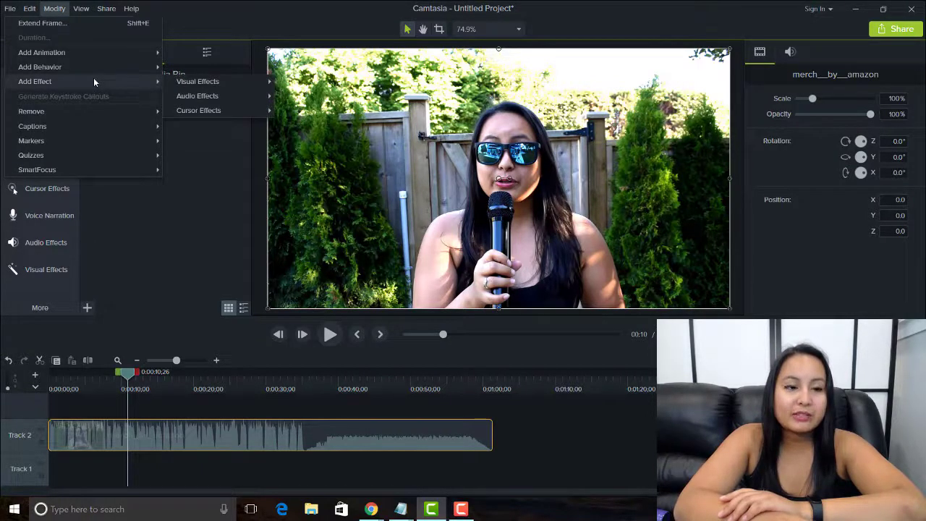
mouse_move(198, 81)
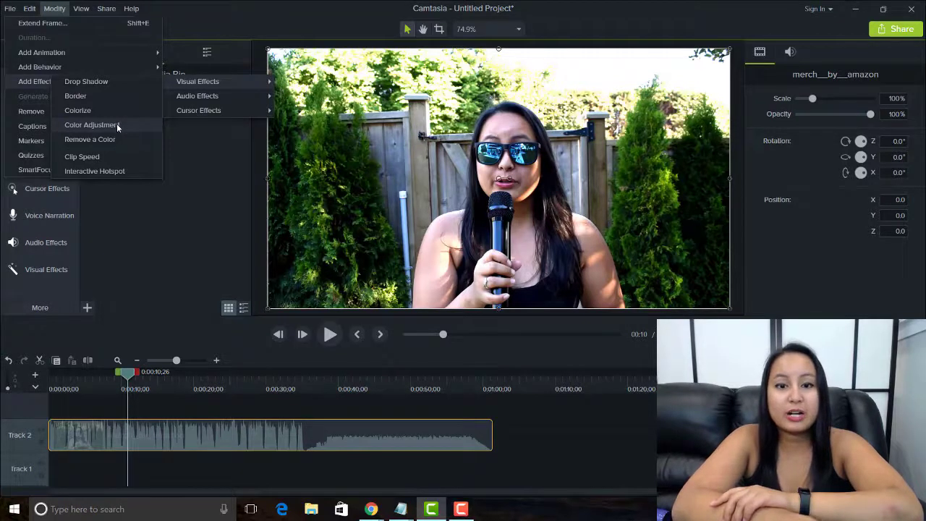
Add Color Adjustment to the clip and drain Saturation fully for black and white
left_click(117, 125)
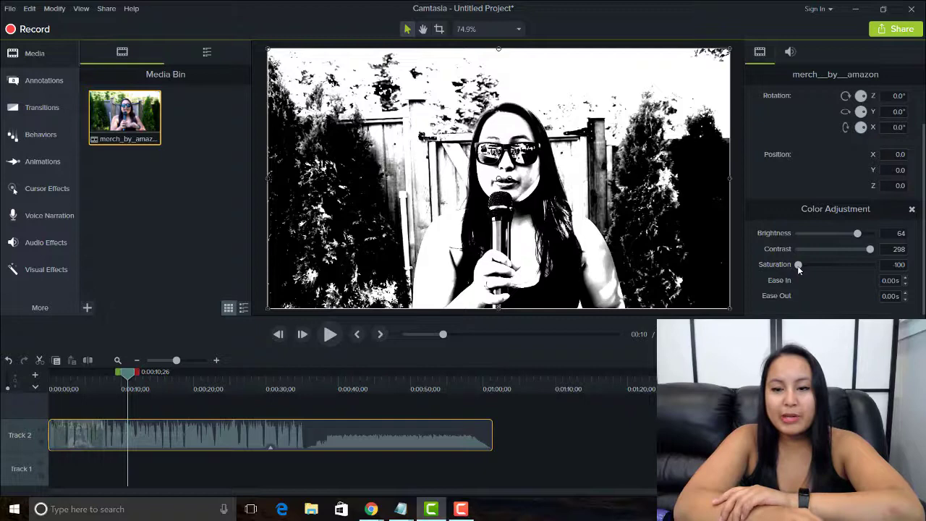
mouse_move(798, 265)
left_mouse_down()
mouse_move(848, 265)
mouse_move(789, 266)
mouse_move(842, 268)
left_mouse_up()
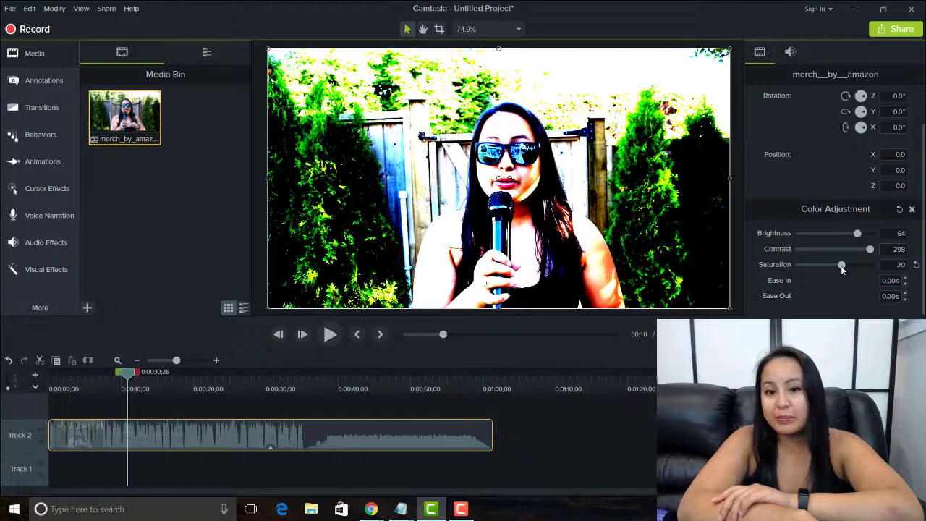
left_click_drag(851, 268, 782, 267)
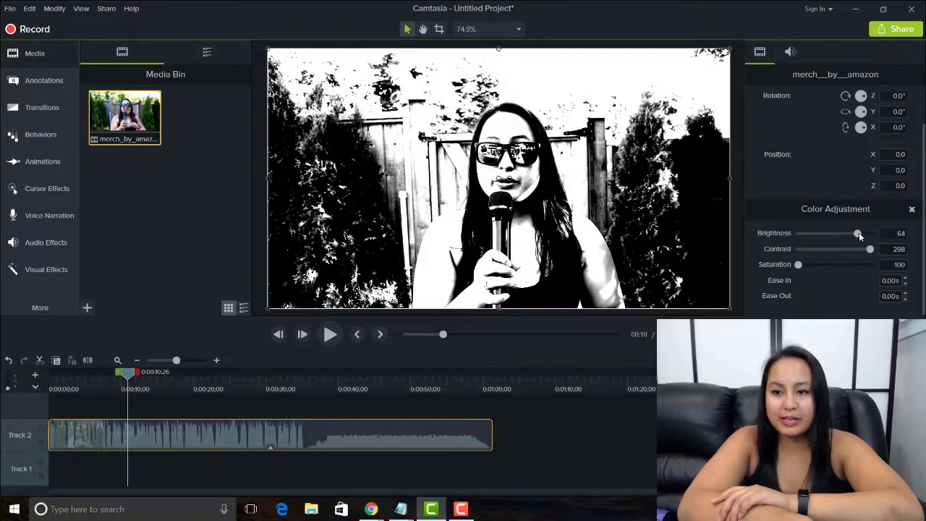
Set the Color Adjustment brightness to 48 and contrast to about 123
left_click_drag(857, 233, 851, 236)
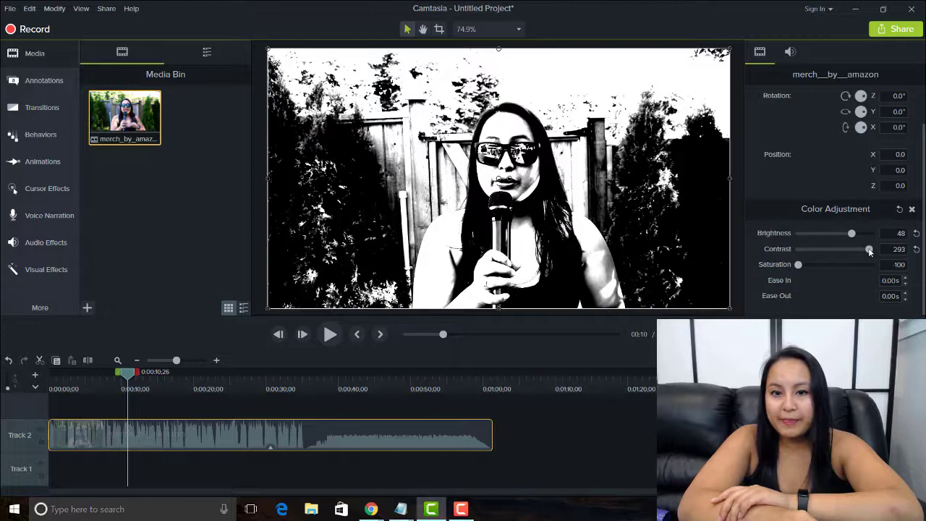
mouse_move(871, 252)
left_mouse_down()
mouse_move(850, 251)
mouse_move(872, 251)
left_mouse_up()
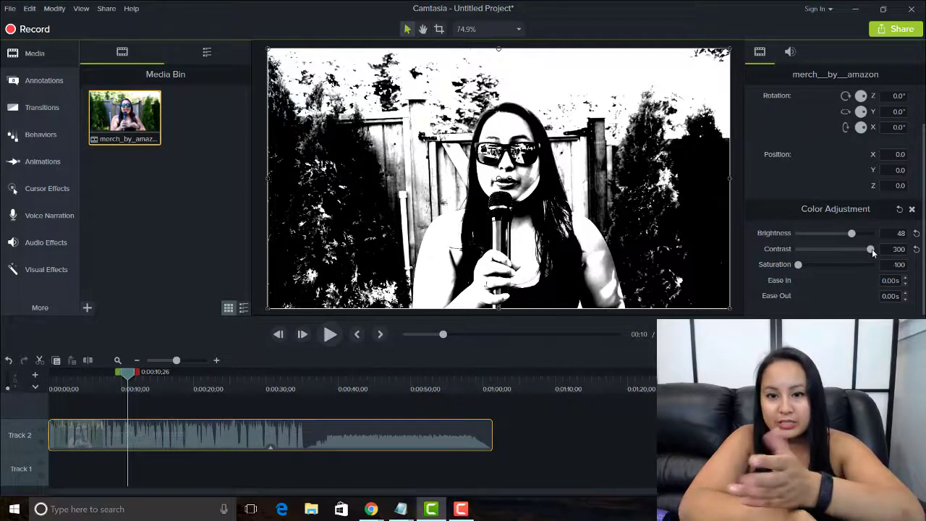
left_click_drag(872, 249, 842, 251)
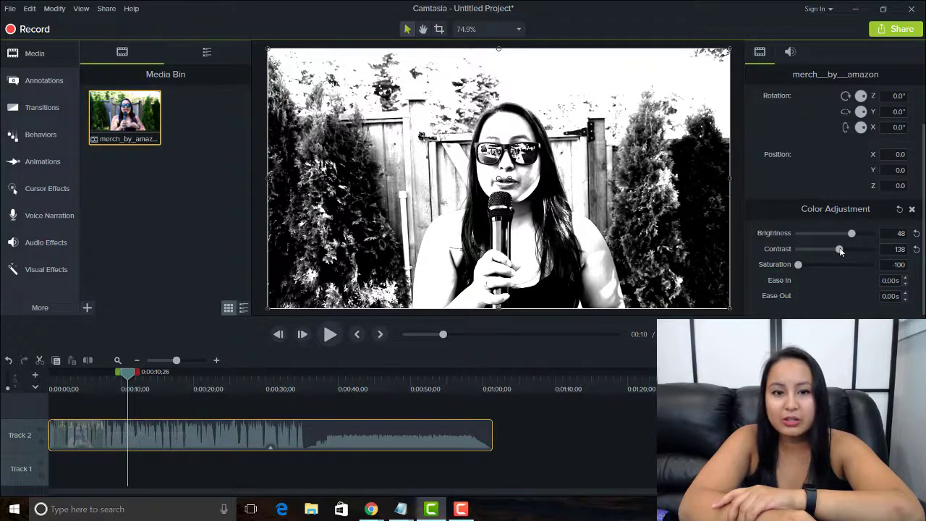
left_click_drag(840, 250, 839, 251)
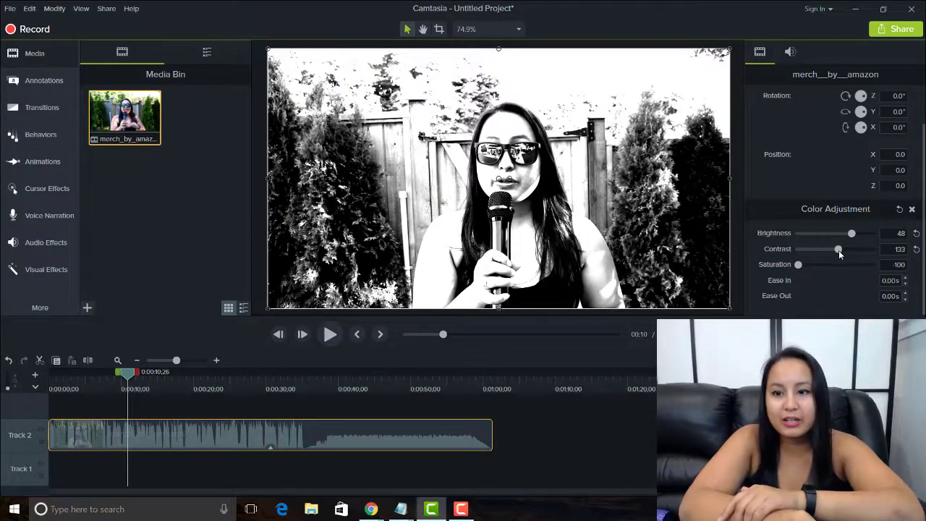
left_click_drag(839, 250, 837, 252)
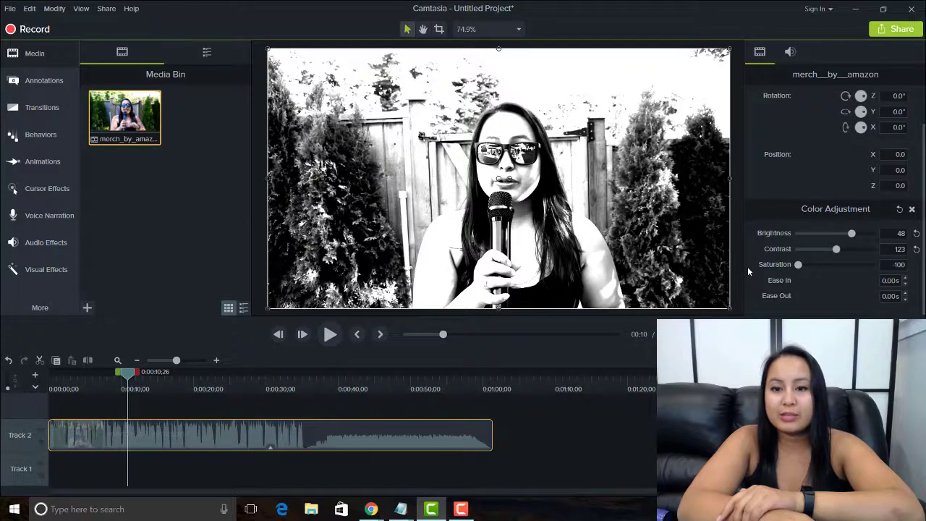
Test the Saturation slider and reopen Visual Effects to see Color Adjustment already applied
mouse_move(799, 264)
left_mouse_down()
mouse_move(823, 268)
mouse_move(792, 269)
left_mouse_up()
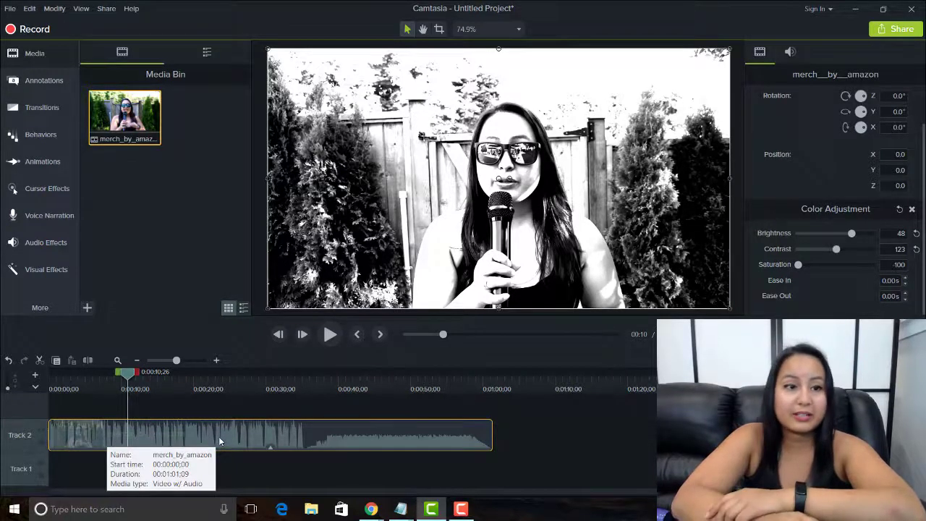
left_click(52, 9)
mouse_move(35, 81)
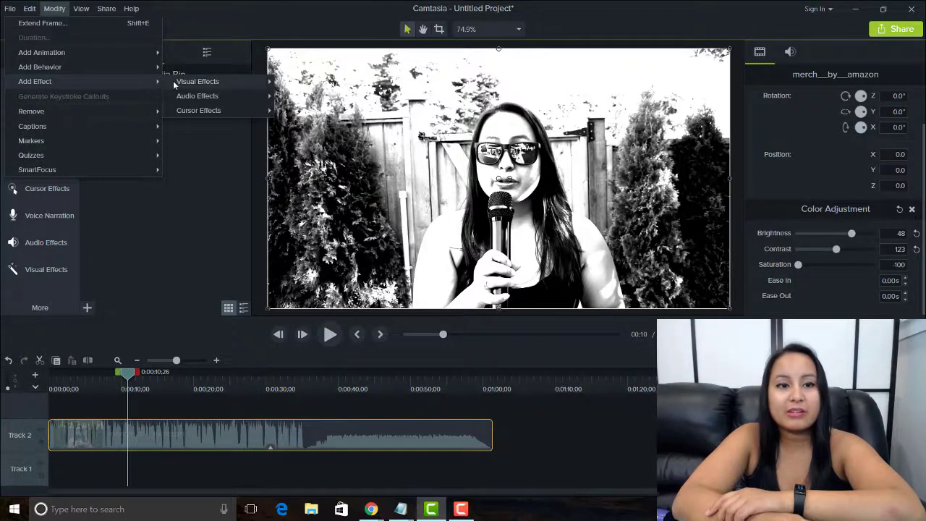
mouse_move(198, 81)
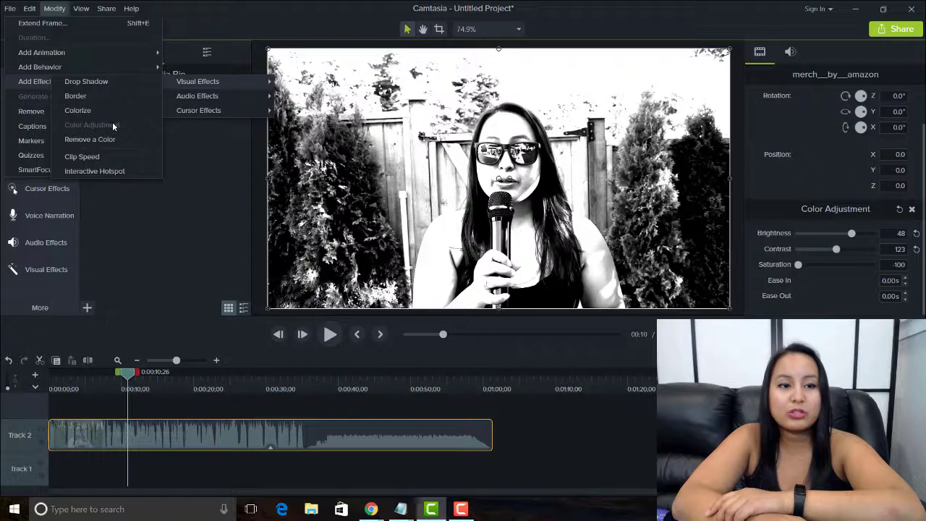
Dismiss the Visual Effects list without adding another effect
left_click(226, 187)
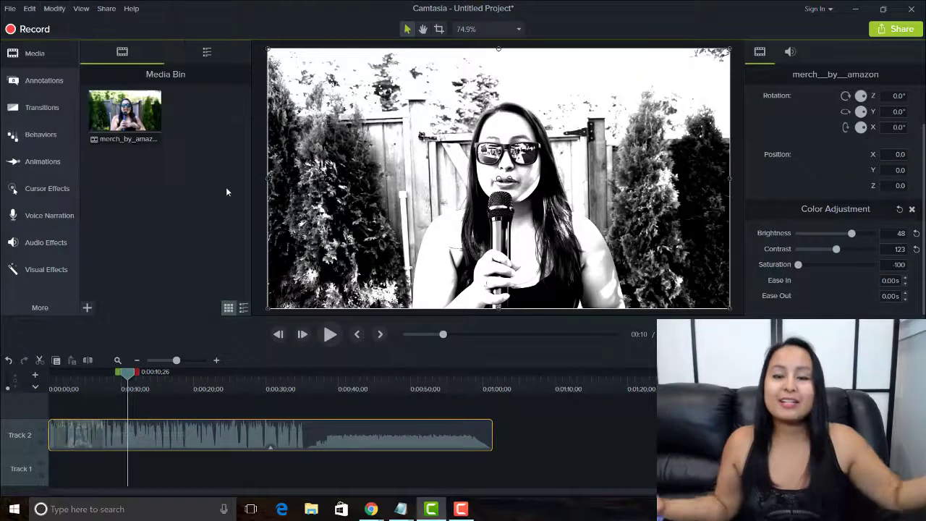